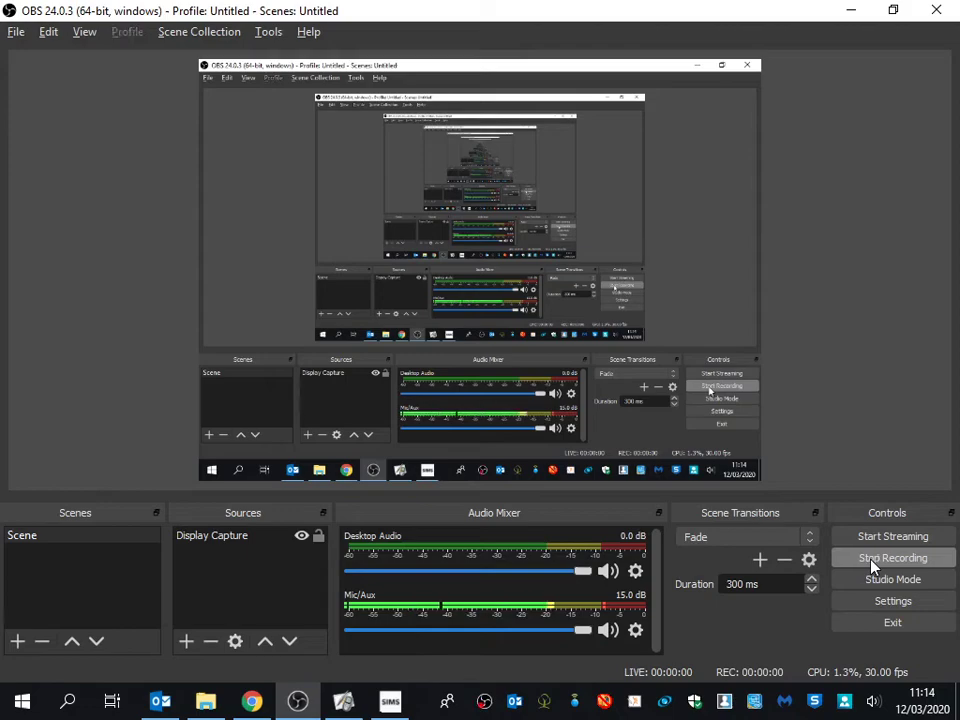
Bring the ActivInspire flipchart with page 44's metal strips question to the front.
left_click(345, 702)
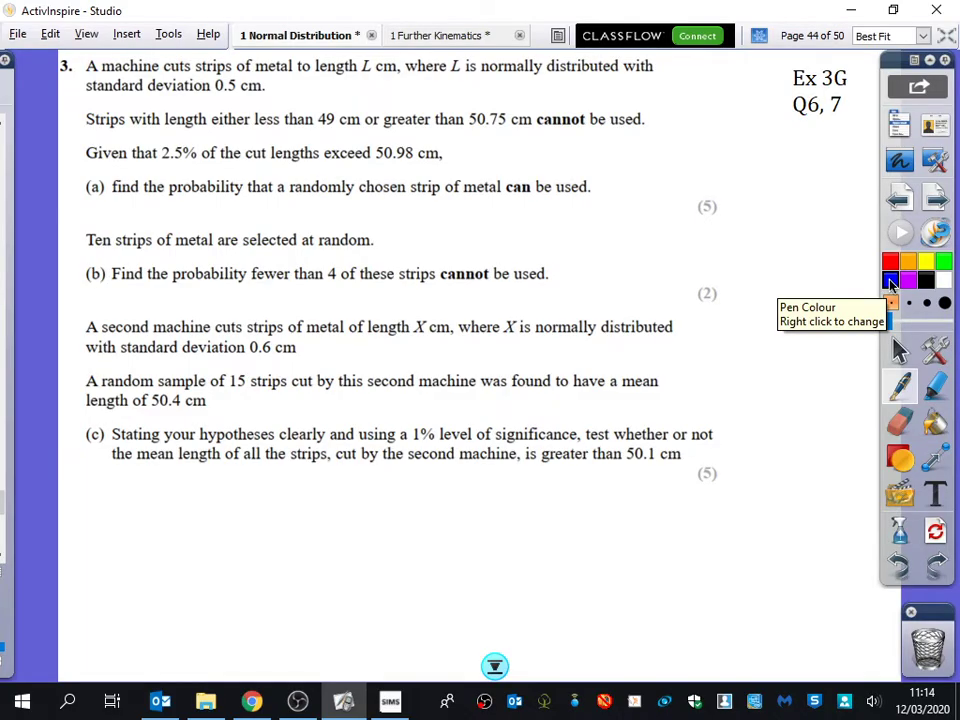
Write σ = 0·5 under the standard deviation in blue pen.
left_click_drag(296, 90, 328, 91)
mouse_move(340, 86)
left_mouse_down()
mouse_move(341, 97)
mouse_move(368, 97)
left_mouse_up()
left_click(356, 92)
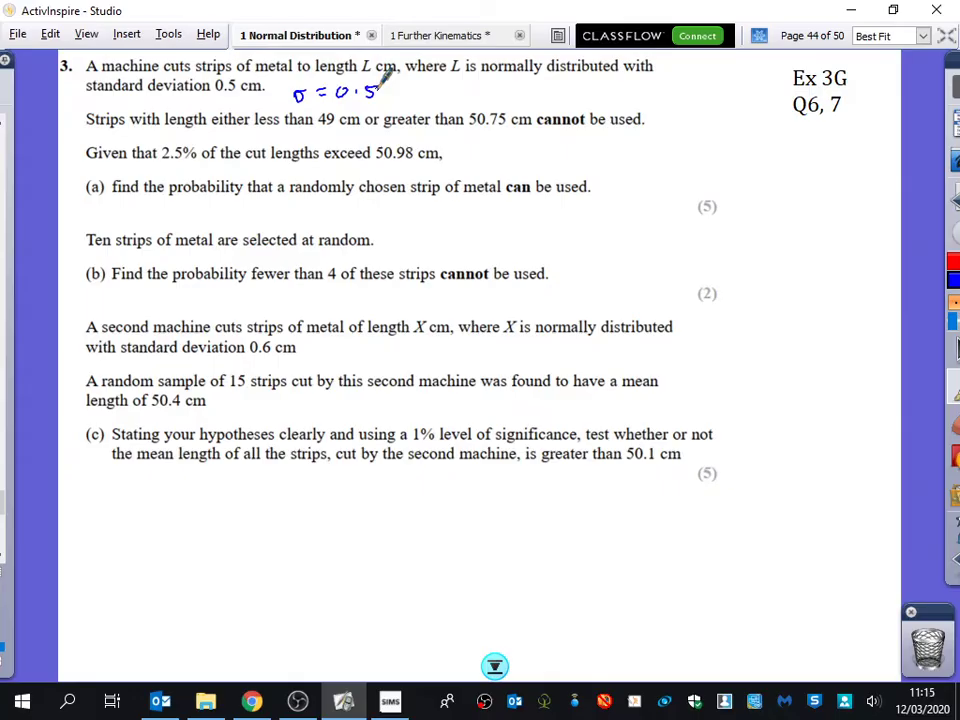
Underline the 2.5% exceeding 50.98 cm line, note μ = ?, and begin P(L > 50.98).
left_click_drag(88, 160, 450, 159)
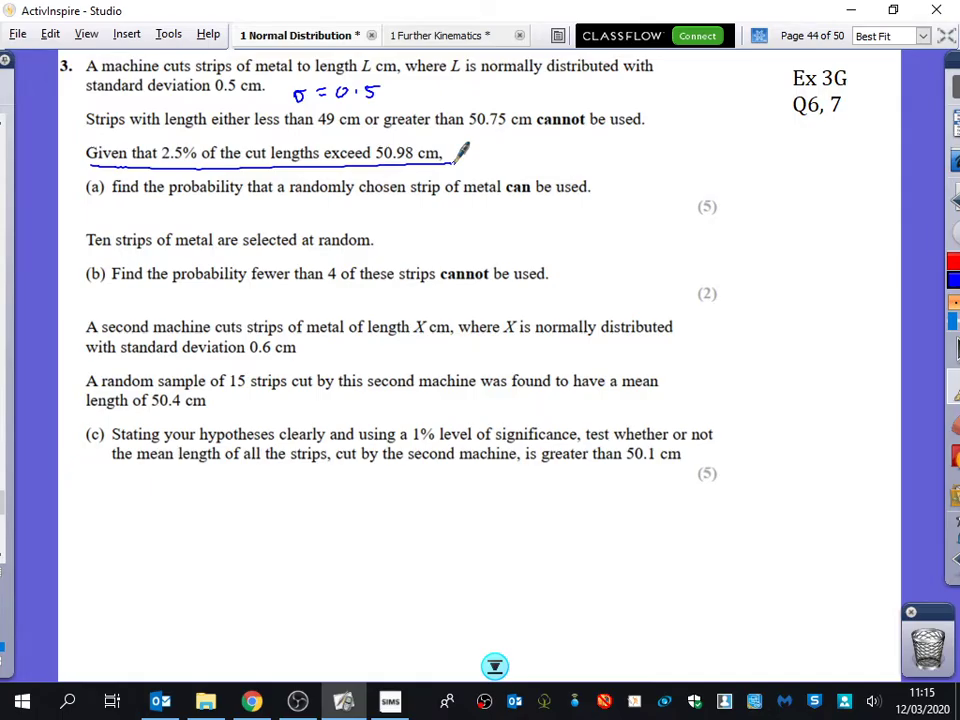
left_click_drag(489, 154, 534, 155)
left_click_drag(521, 164, 551, 157)
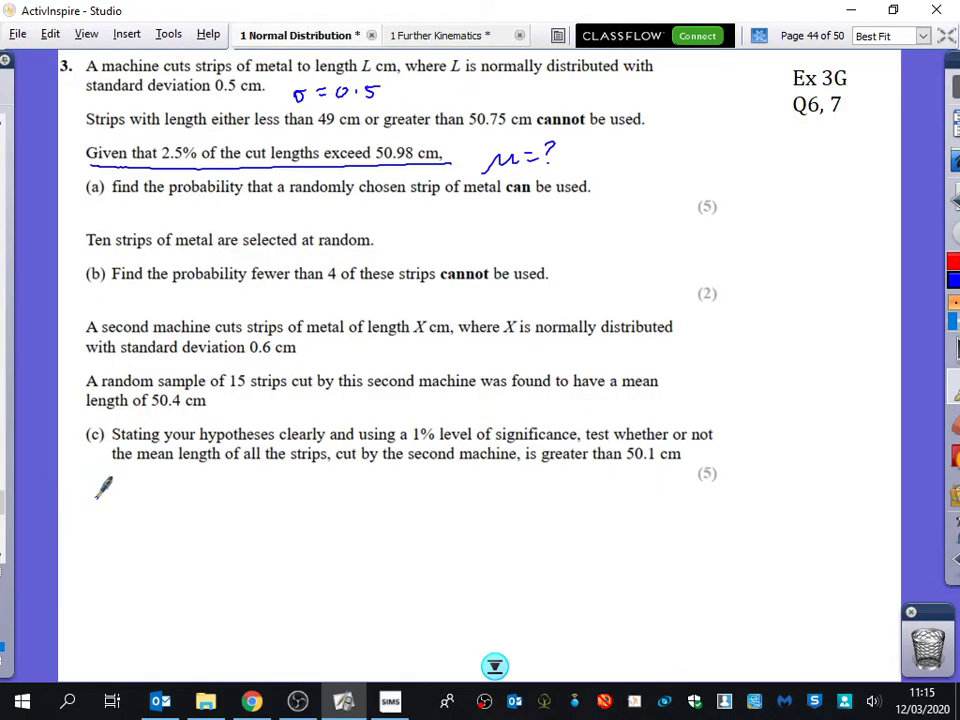
mouse_move(90, 490)
left_mouse_down()
mouse_move(89, 512)
mouse_move(98, 498)
left_mouse_up()
Write P(L > 50.98) = 0.025 below part (c).
mouse_move(109, 490)
left_mouse_down()
mouse_move(156, 492)
mouse_move(148, 503)
mouse_move(156, 492)
mouse_move(172, 502)
mouse_move(182, 484)
mouse_move(213, 502)
left_mouse_up()
left_click(196, 501)
mouse_move(222, 486)
left_mouse_down()
mouse_move(230, 504)
mouse_move(248, 487)
left_mouse_up()
mouse_move(238, 497)
left_mouse_down()
mouse_move(271, 481)
mouse_move(292, 491)
mouse_move(296, 481)
mouse_move(313, 489)
mouse_move(325, 478)
left_mouse_up()
left_click(281, 491)
Write the complementary line P(L < 50.98) = 0.975.
mouse_move(92, 530)
left_mouse_down()
mouse_move(93, 551)
mouse_move(97, 542)
mouse_move(111, 551)
mouse_move(176, 537)
mouse_move(185, 521)
left_mouse_up()
left_click_drag(191, 523, 219, 534)
mouse_move(226, 518)
left_mouse_down()
mouse_move(229, 538)
mouse_move(258, 526)
left_mouse_up()
mouse_move(247, 533)
left_mouse_down()
mouse_move(277, 524)
mouse_move(318, 527)
left_mouse_up()
left_click_drag(316, 514, 325, 512)
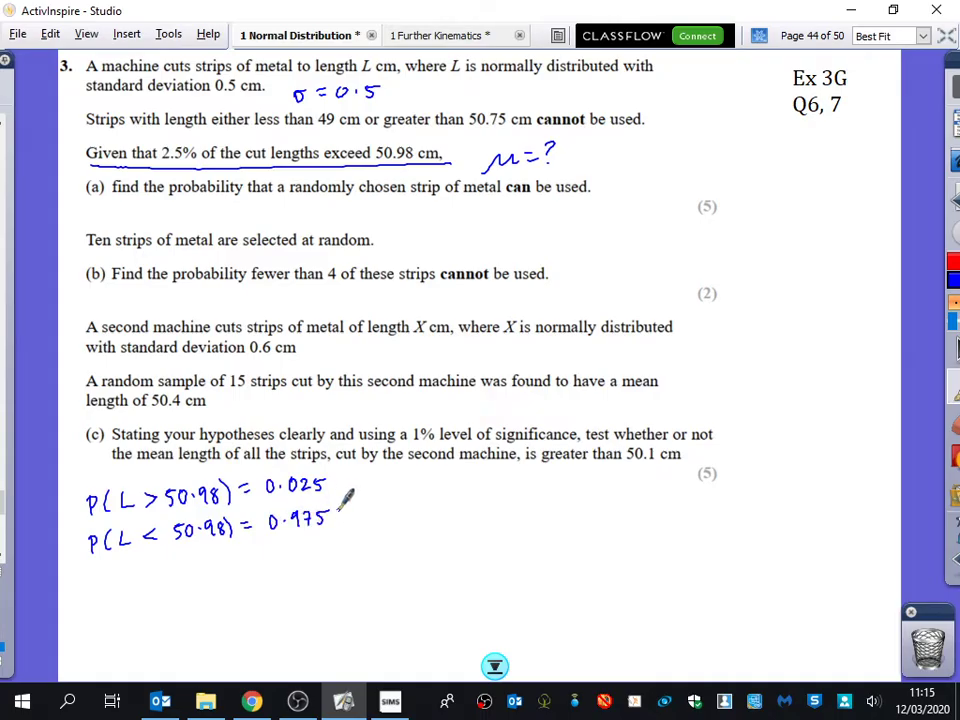
Write the standard normal line P(Z < a) = 0.975.
mouse_move(91, 586)
left_mouse_down()
mouse_move(131, 564)
mouse_move(128, 579)
mouse_move(184, 590)
left_mouse_up()
left_click_drag(200, 568, 212, 571)
mouse_move(225, 562)
left_mouse_down()
mouse_move(241, 573)
mouse_move(278, 556)
left_mouse_up()
left_click(233, 569)
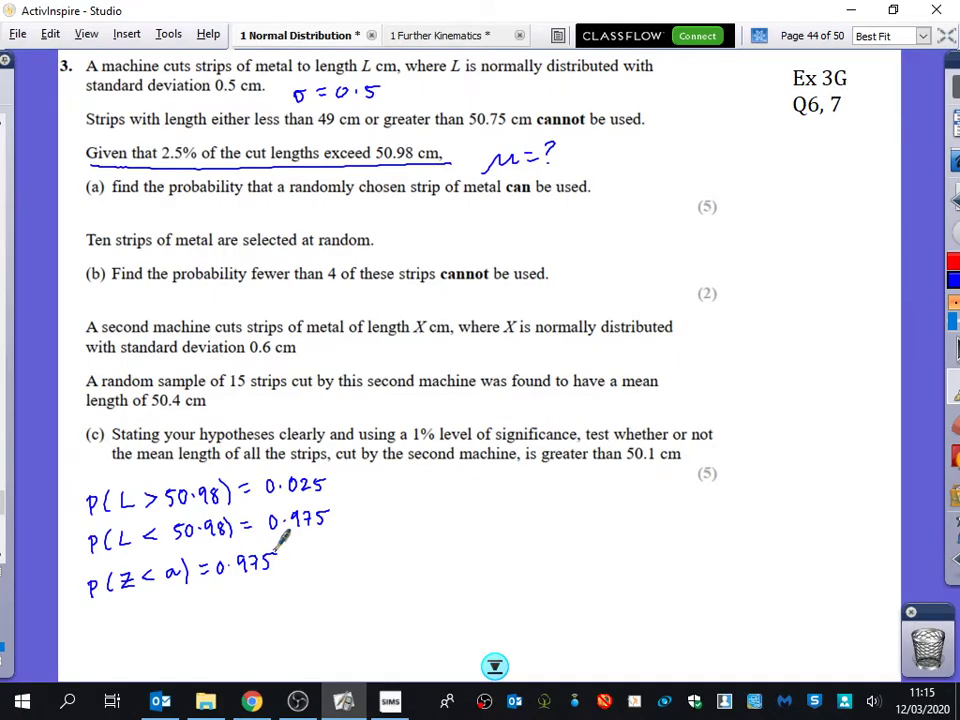
Show the calculator's inverse normal result xInv = 1.95996398 in Camera, then return to ActivInspire.
key("alt+Tab")
key("alt+Tab")
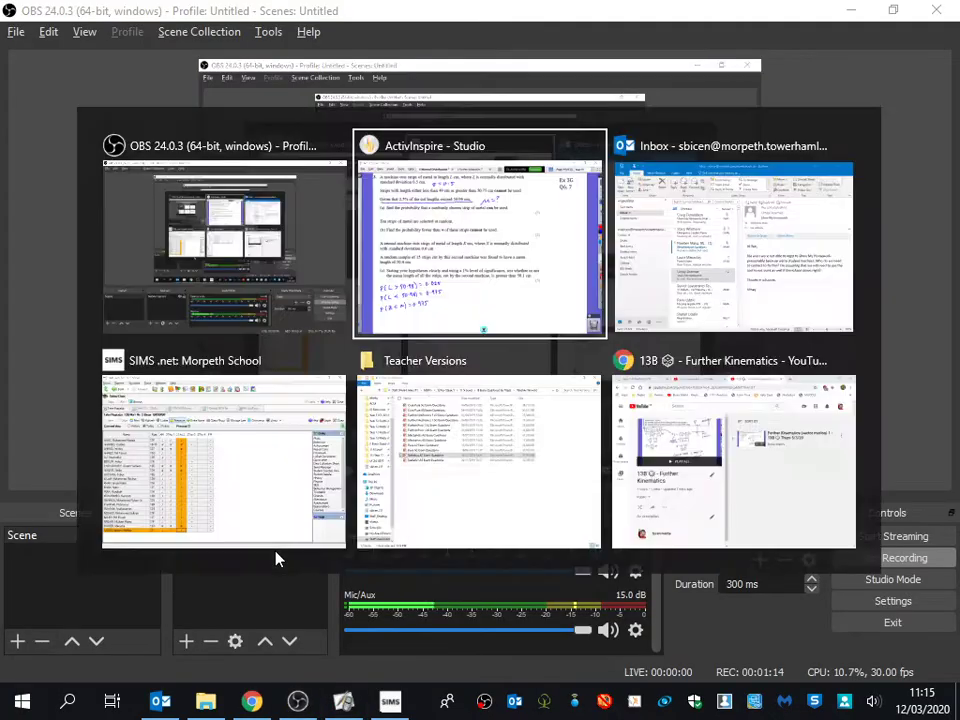
key("alt+Tab")
key("alt+Tab")
key("alt+Tab")
key("alt+Tab")
key("alt+Tab")
key("alt+Tab")
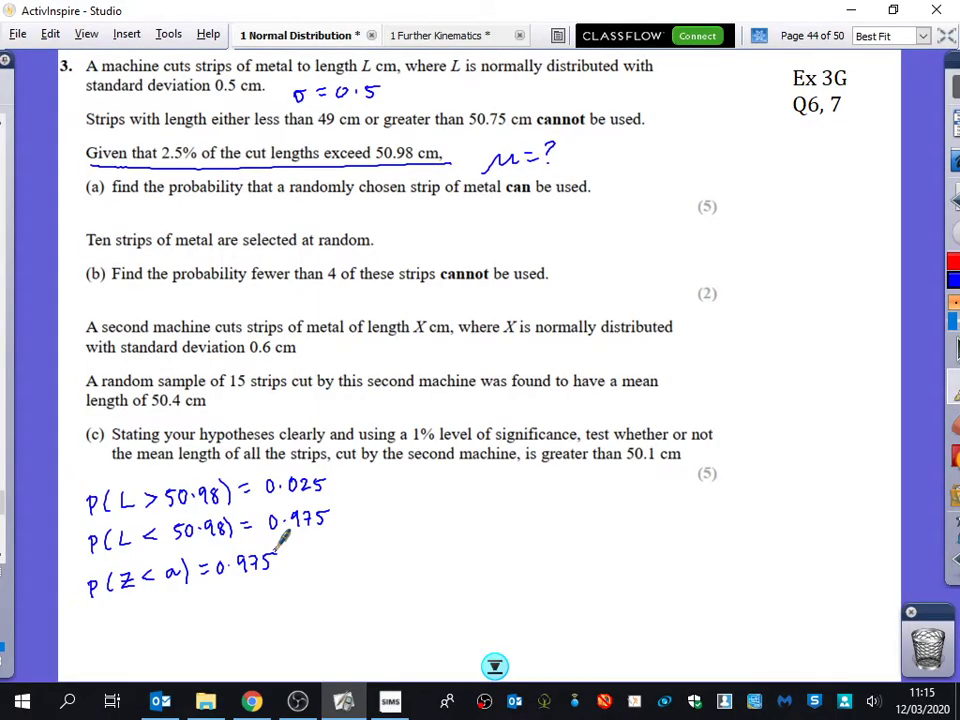
left_click(68, 703)
type("ca")
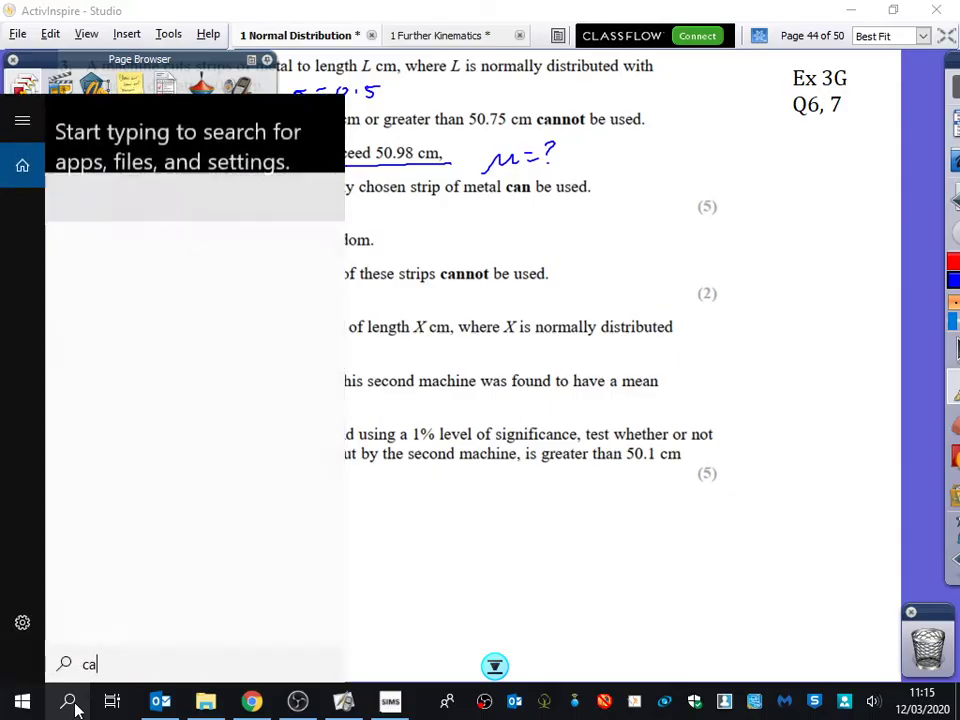
type("m")
key("Return")
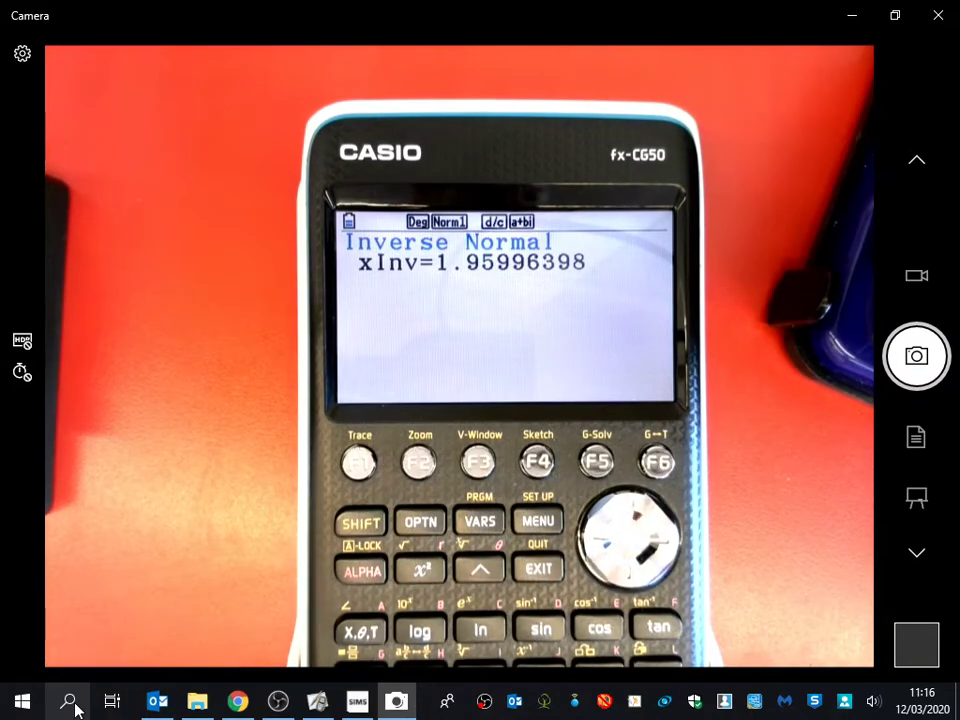
key("alt+Tab")
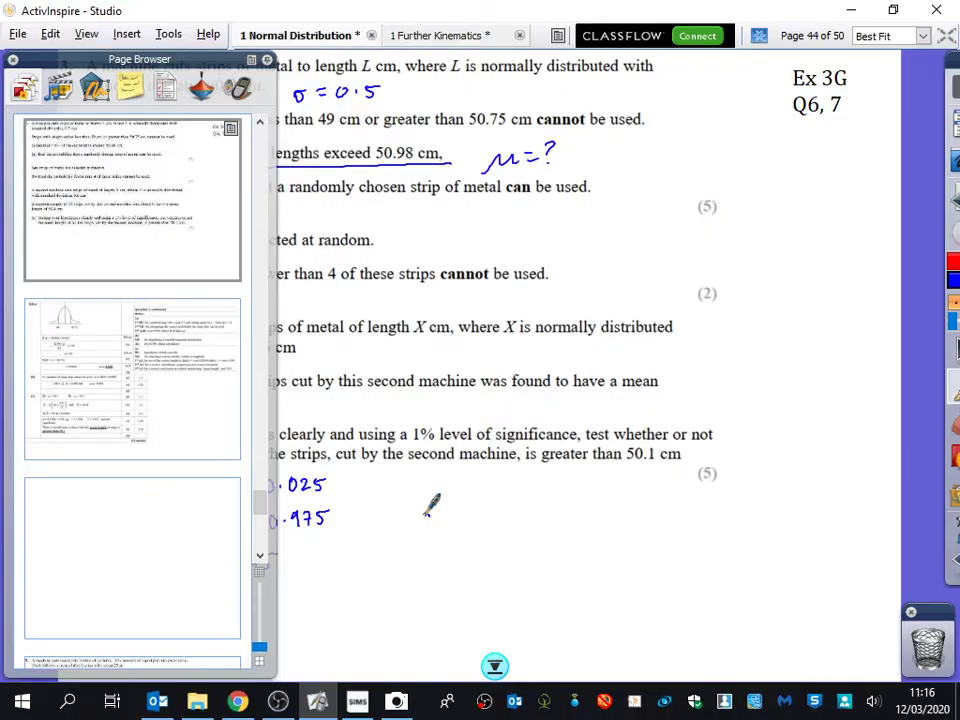
Close the Page Browser and write a = 1.96 and (50.98 − μ)/0.5 = 1.96.
left_click(267, 60)
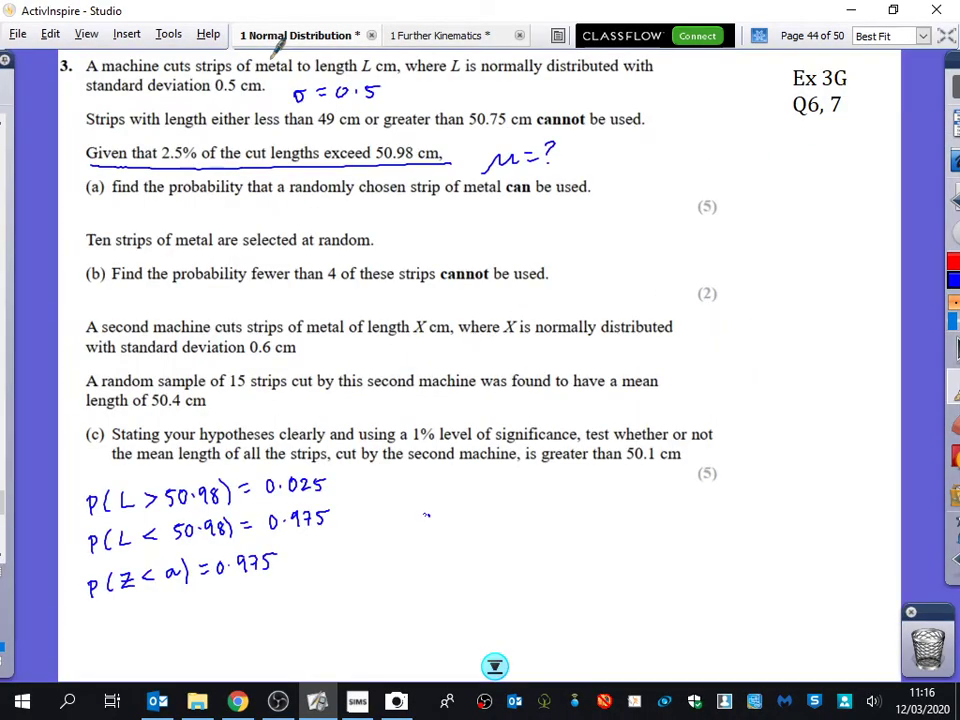
mouse_move(157, 591)
left_mouse_down()
mouse_move(156, 604)
mouse_move(180, 603)
mouse_move(184, 627)
mouse_move(203, 614)
mouse_move(216, 624)
mouse_move(232, 611)
mouse_move(248, 615)
left_mouse_up()
left_click(163, 603)
left_click(207, 619)
left_click_drag(254, 626, 266, 610)
mouse_move(181, 634)
left_mouse_down()
mouse_move(262, 626)
mouse_move(223, 643)
mouse_move(234, 645)
left_mouse_up()
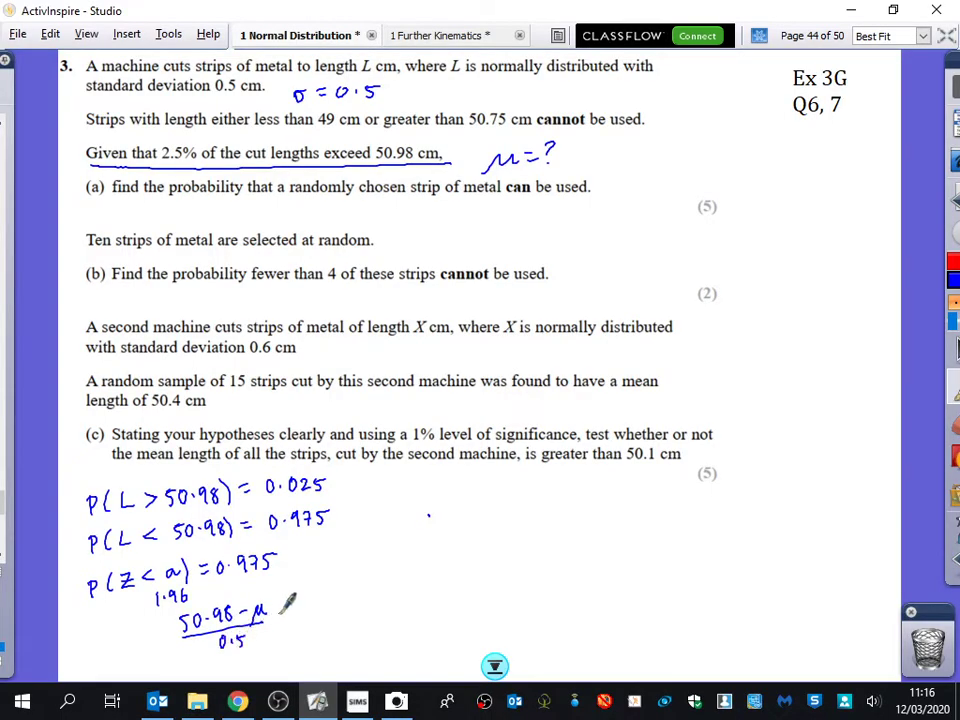
left_click_drag(282, 611, 292, 608)
left_click_drag(284, 616, 293, 613)
left_click_drag(299, 606, 326, 608)
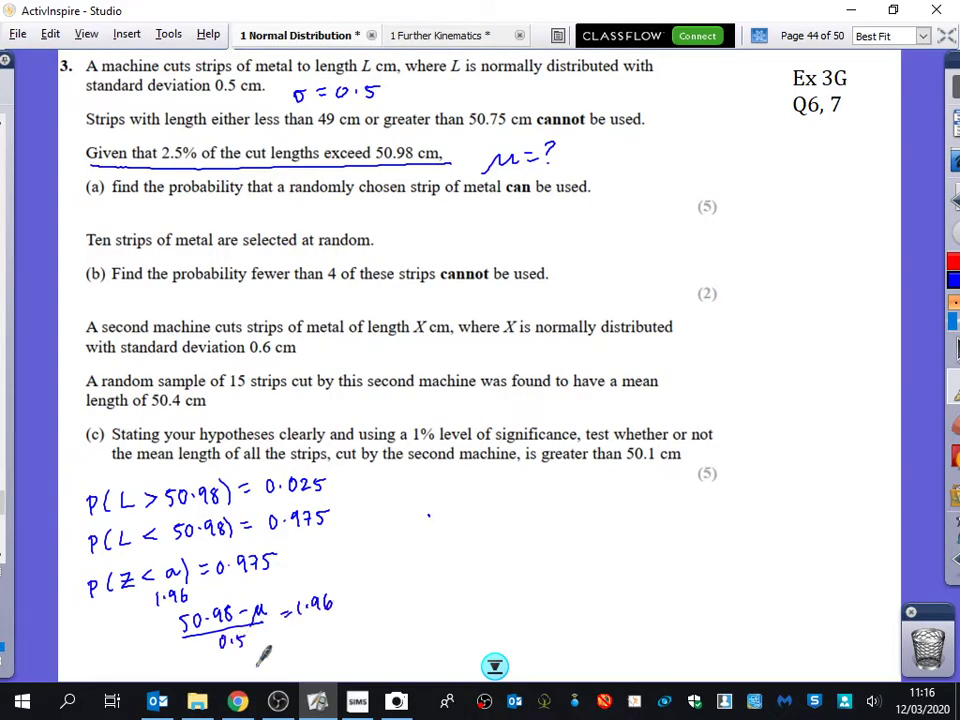
Write μ = 50 and start the line P(49 < L < 50.75) =.
mouse_move(258, 664)
left_mouse_down()
mouse_move(272, 652)
mouse_move(320, 648)
left_mouse_up()
mouse_move(409, 505)
left_mouse_down()
mouse_move(410, 487)
mouse_move(430, 510)
left_mouse_up()
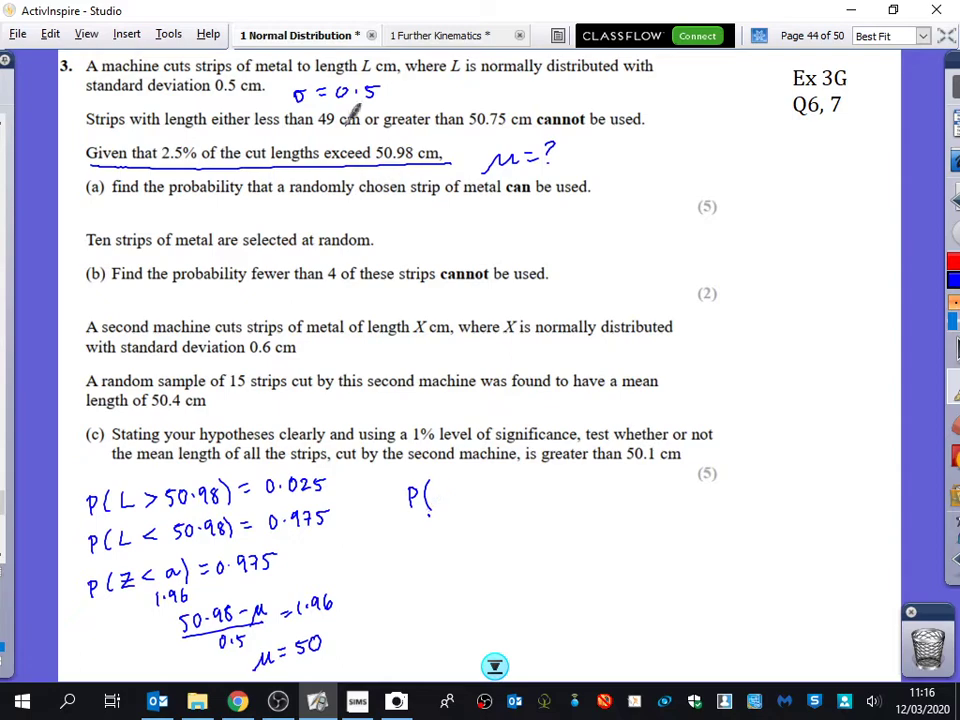
mouse_move(443, 482)
left_mouse_down()
mouse_move(541, 492)
mouse_move(548, 477)
mouse_move(557, 490)
mouse_move(590, 477)
mouse_move(630, 487)
left_mouse_up()
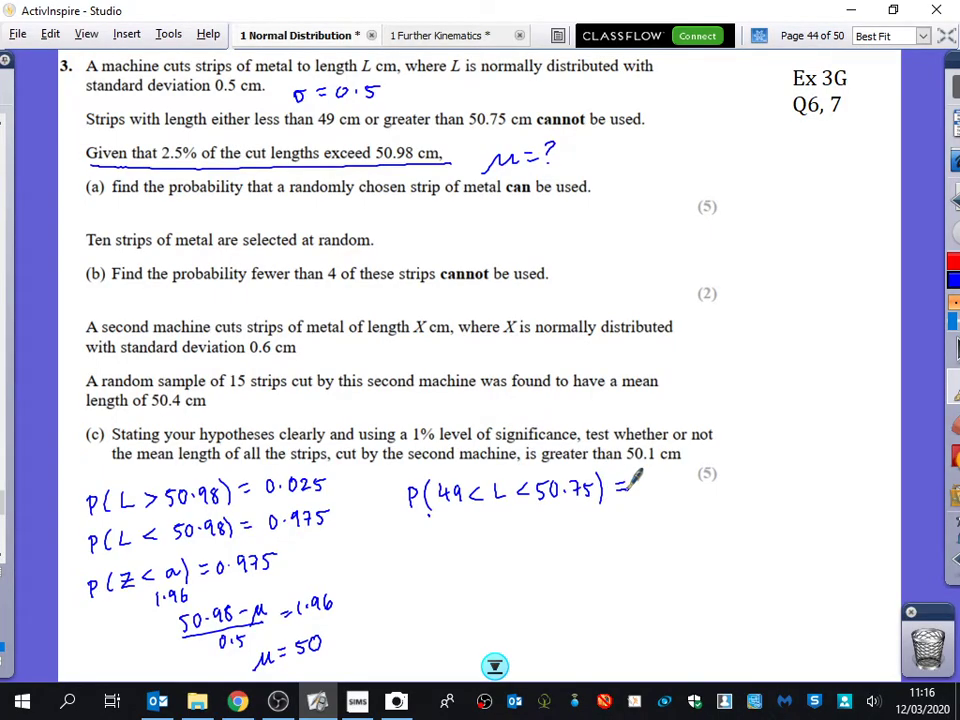
Show the calculator's Normal C.D result p = 0.91044266 in Camera, then return to ActivInspire.
key("alt+Tab")
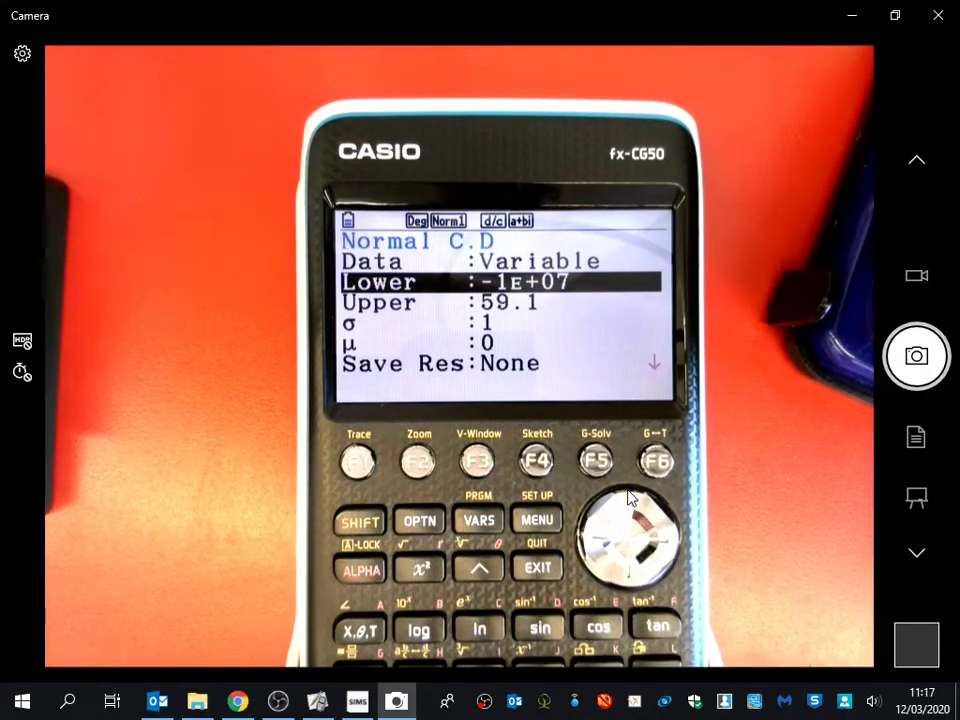
key("alt+Tab")
key("alt+Tab")
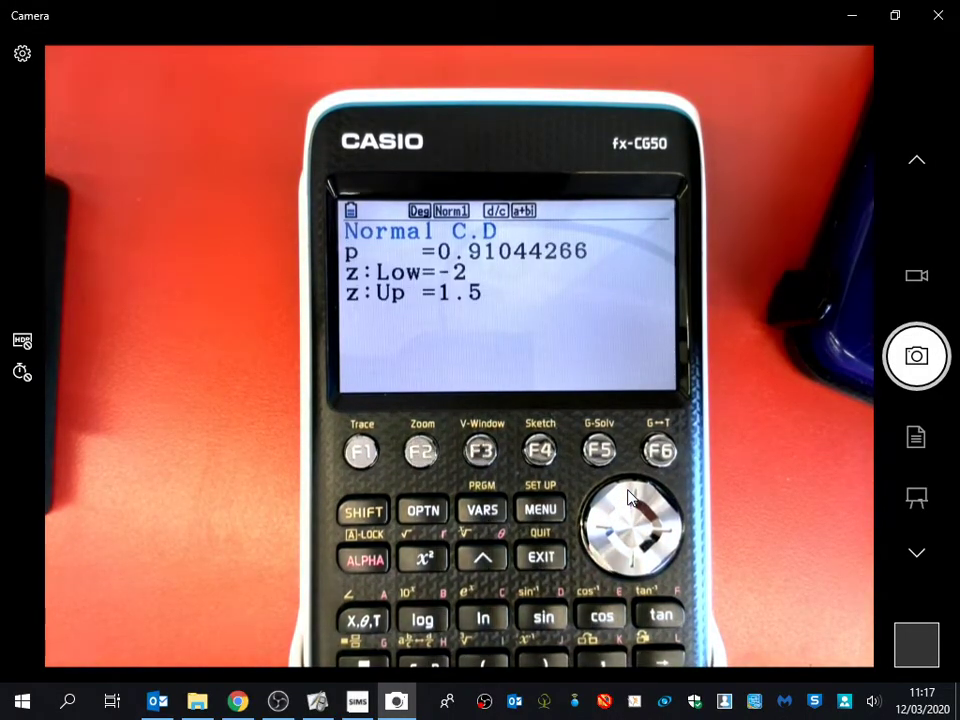
key("alt+Tab")
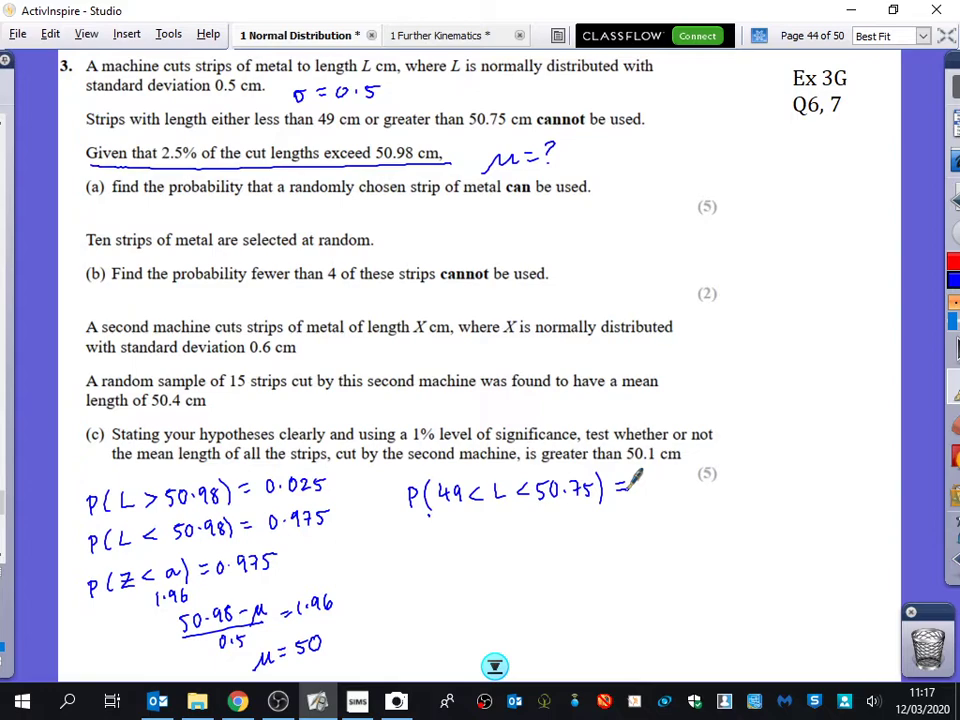
Write 0.9104 for P(49 < L < 50.75), double underline it, and go to page 45.
mouse_move(634, 484)
left_mouse_down()
mouse_move(691, 490)
mouse_move(696, 476)
mouse_move(669, 500)
mouse_move(700, 494)
left_mouse_up()
mouse_move(642, 506)
left_mouse_down()
mouse_move(702, 503)
mouse_move(692, 509)
left_mouse_up()
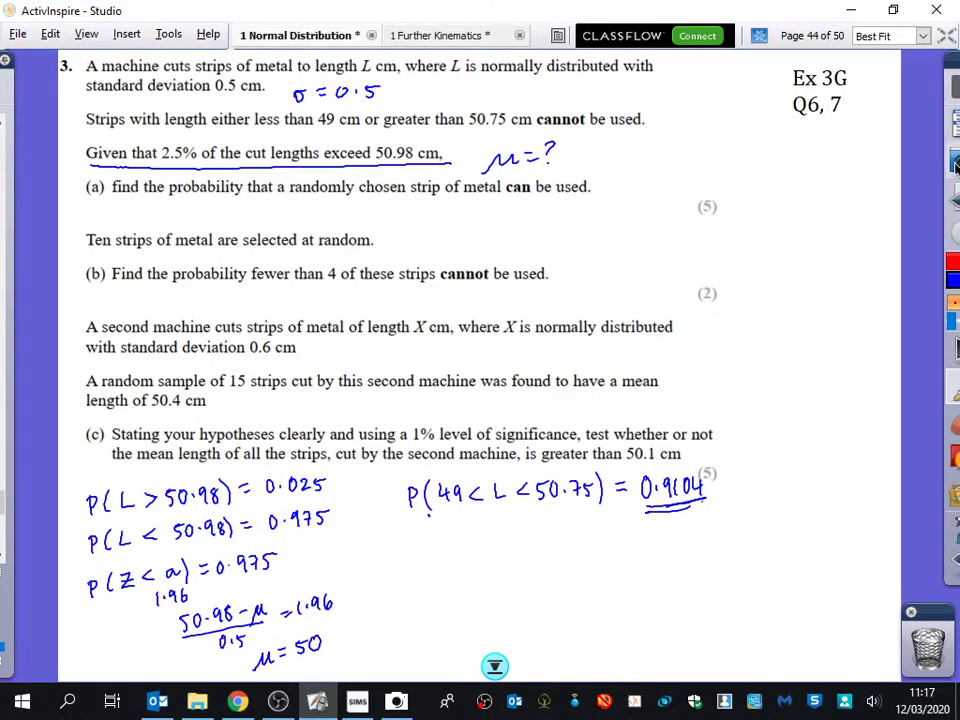
left_click(937, 200)
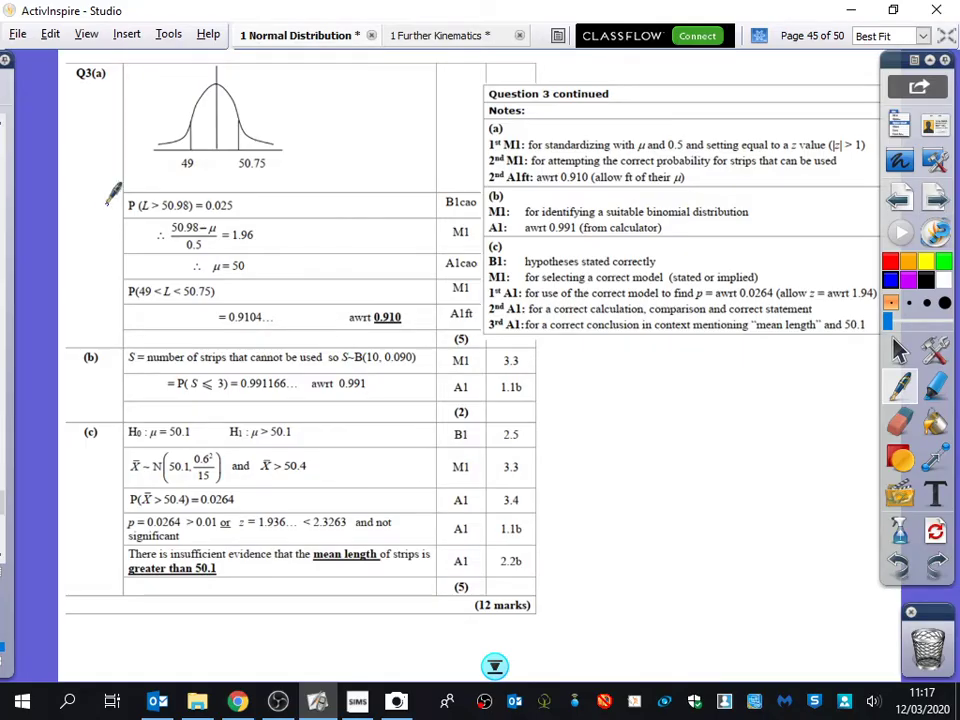
Tick the mark scheme lines for 0.025, the standardising equation, μ = 50 and 0.9104.
left_click_drag(104, 201, 135, 185)
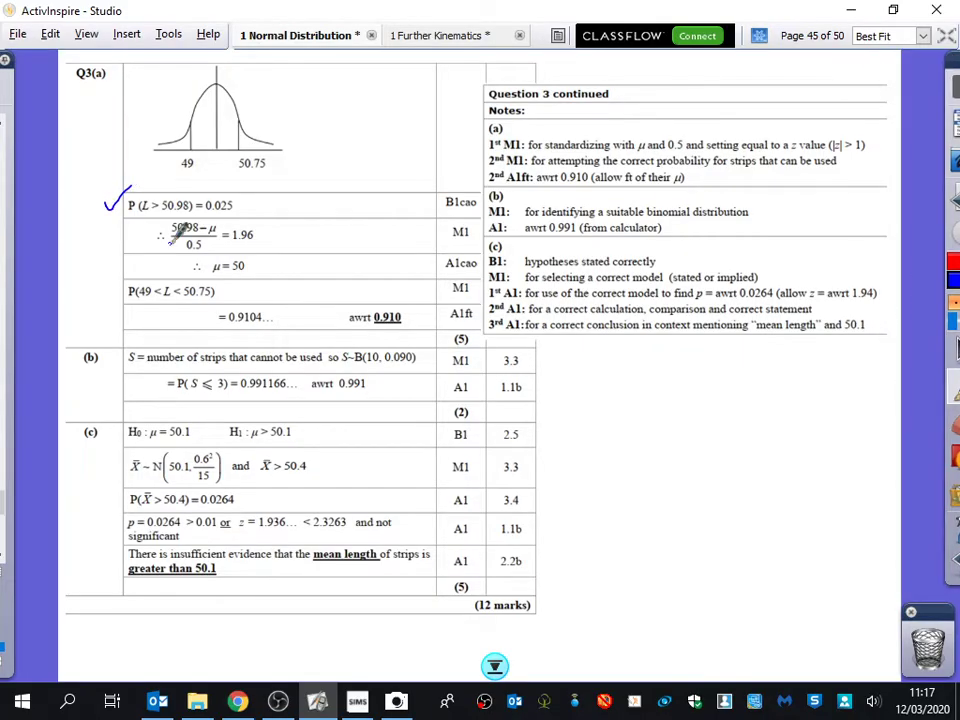
left_click_drag(116, 238, 139, 227)
mouse_move(110, 265)
left_mouse_down()
mouse_move(134, 258)
mouse_move(125, 279)
left_mouse_up()
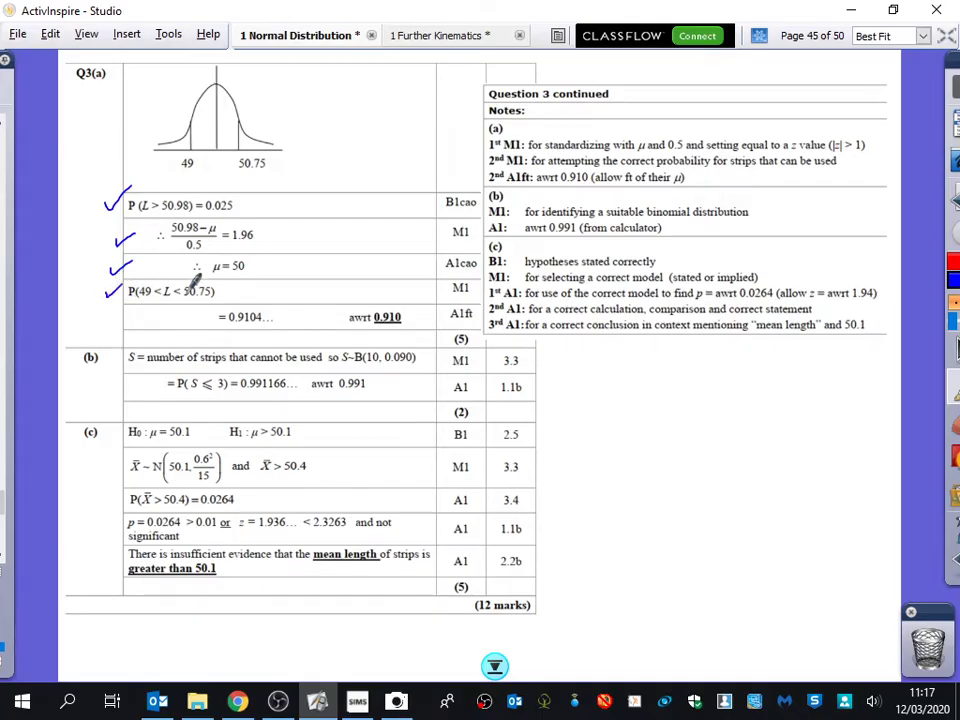
left_click_drag(115, 316, 143, 303)
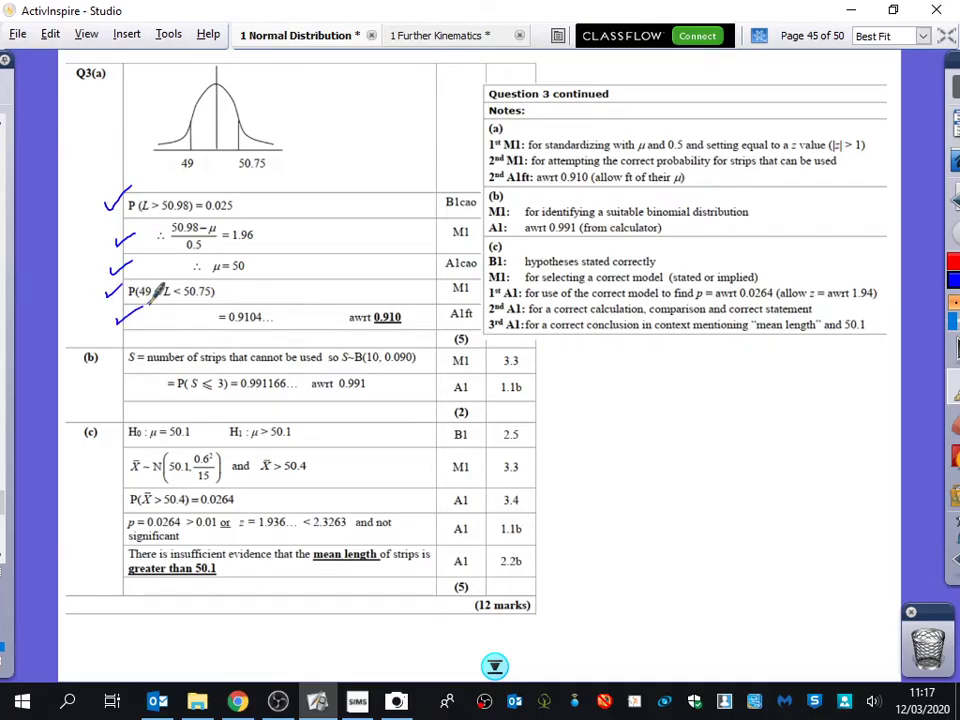